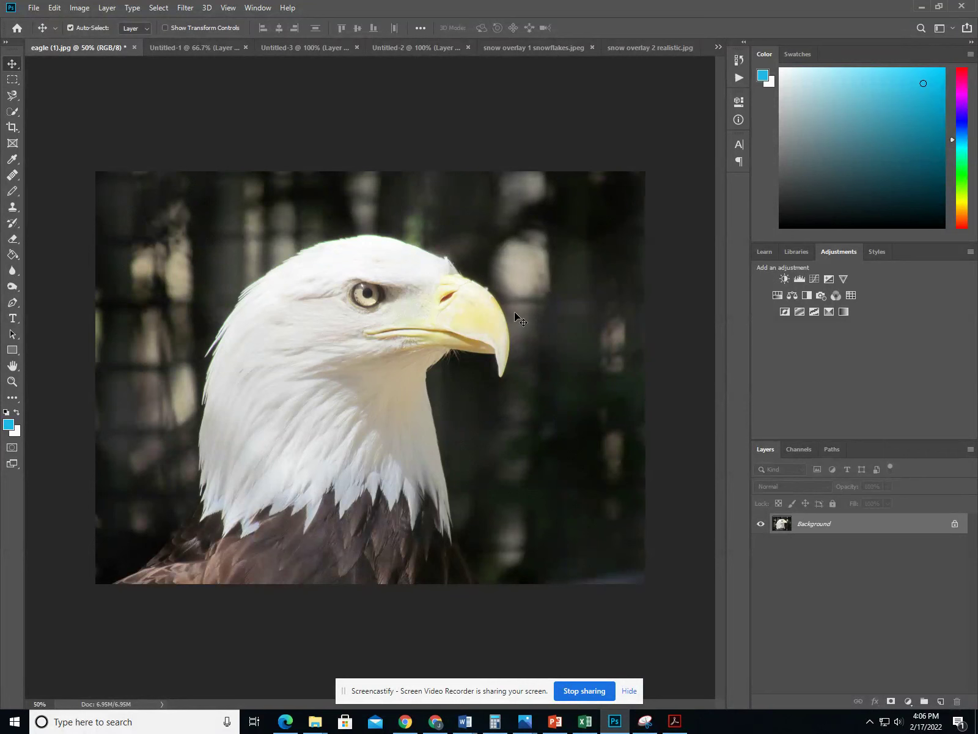
- View the snowy portrait and original-versus-overlay example images, then return to the eagle photo
left_click(304, 54)
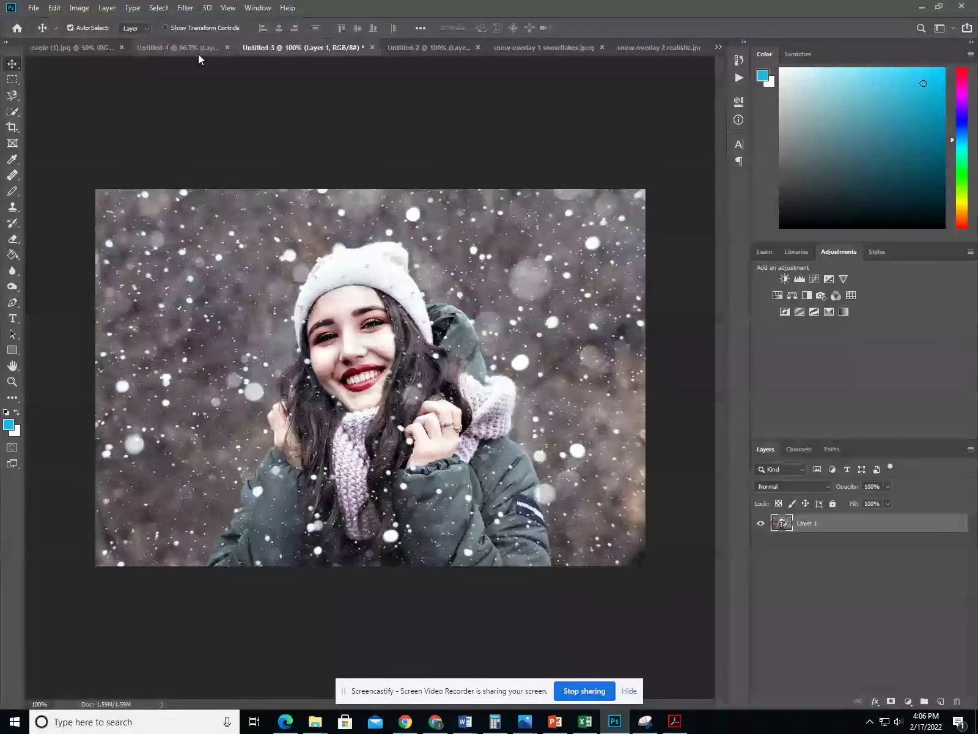
left_click(427, 52)
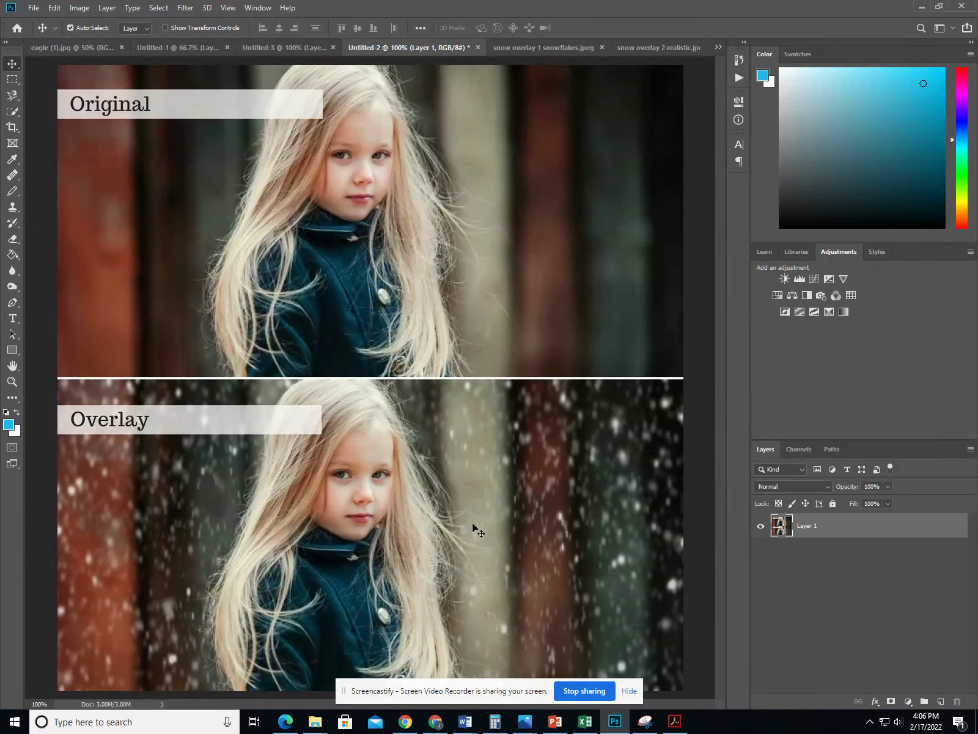
left_click(87, 49)
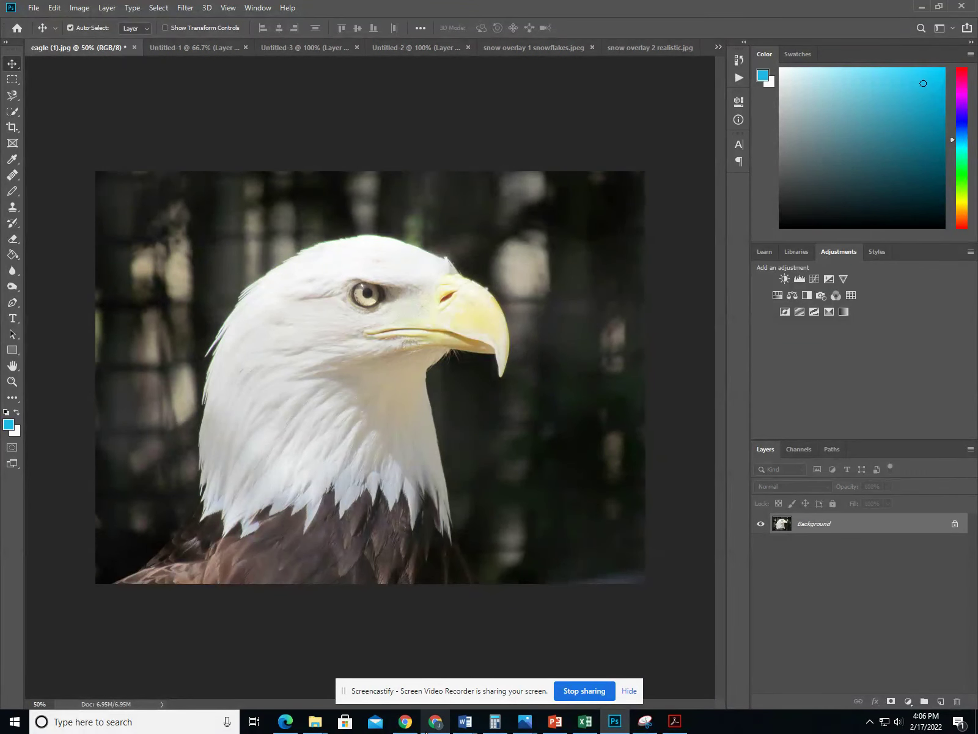
- Browse the snow overlay download site and class materials page in Chrome, then return to Photoshop
mouse_move(435, 718)
left_click(440, 676)
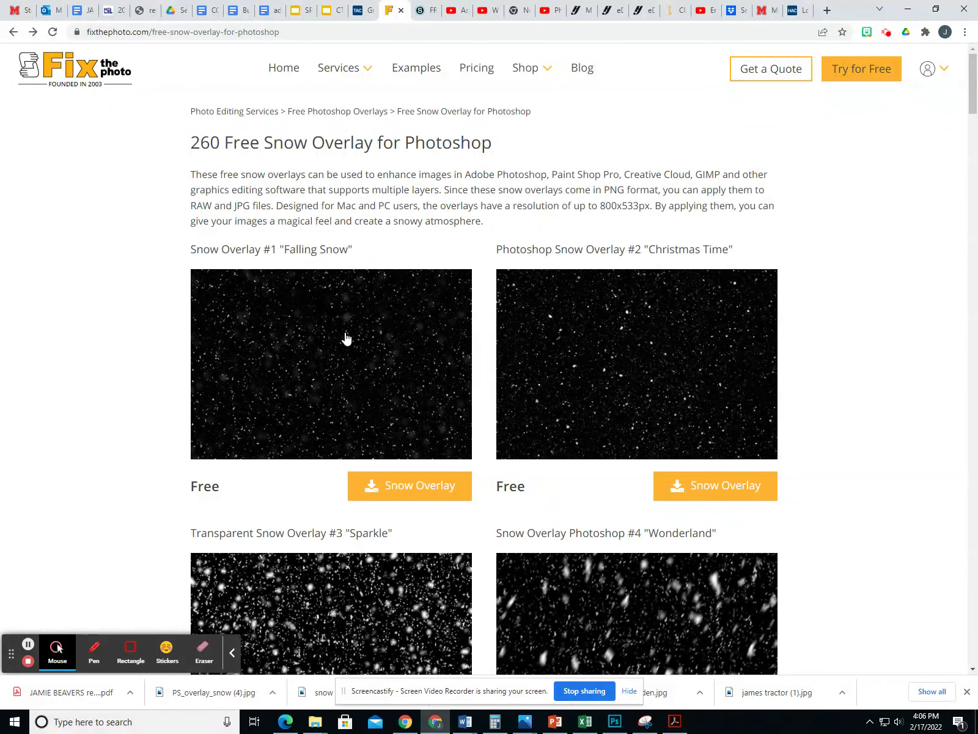
scroll(345, 338, "down", 3)
scroll(430, 399, "up", 3)
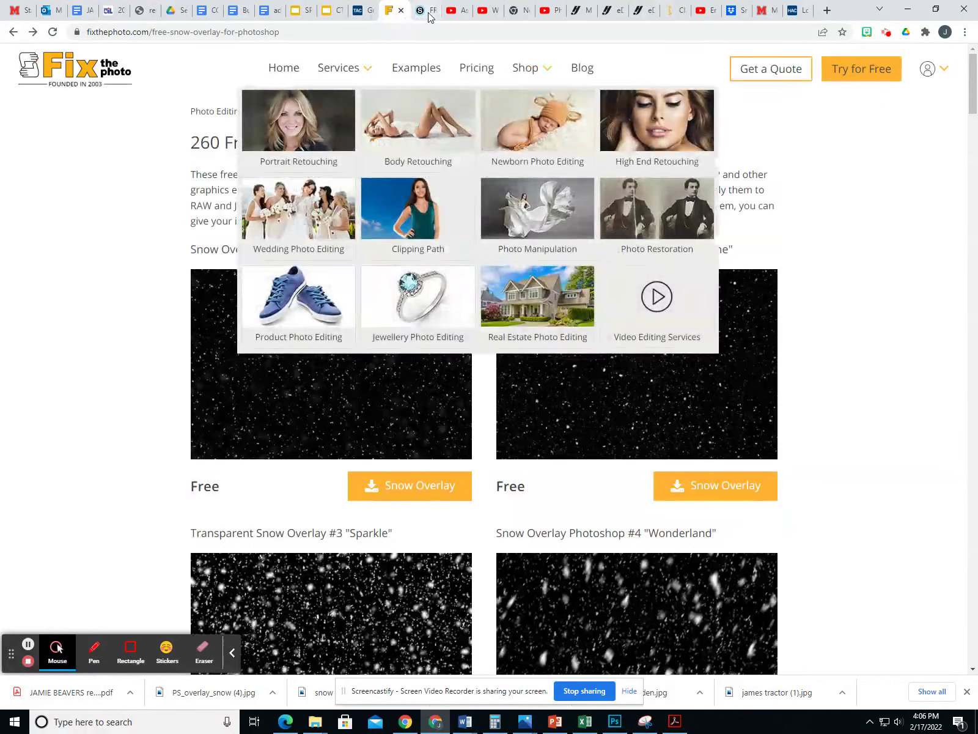
left_click(428, 11)
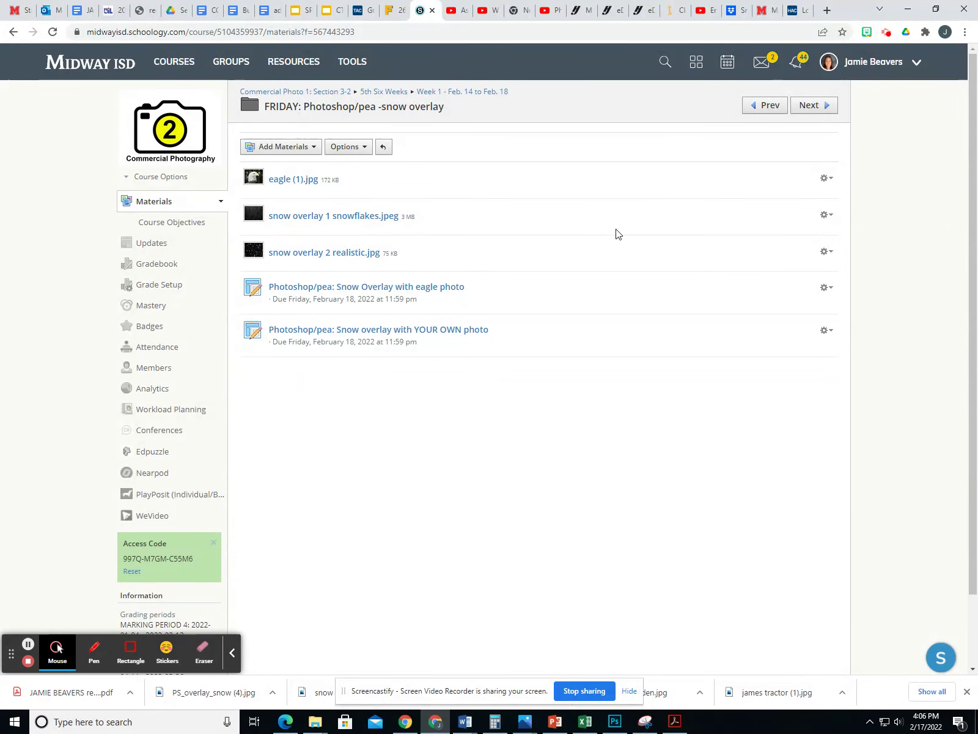
left_click(624, 723)
left_click(522, 50)
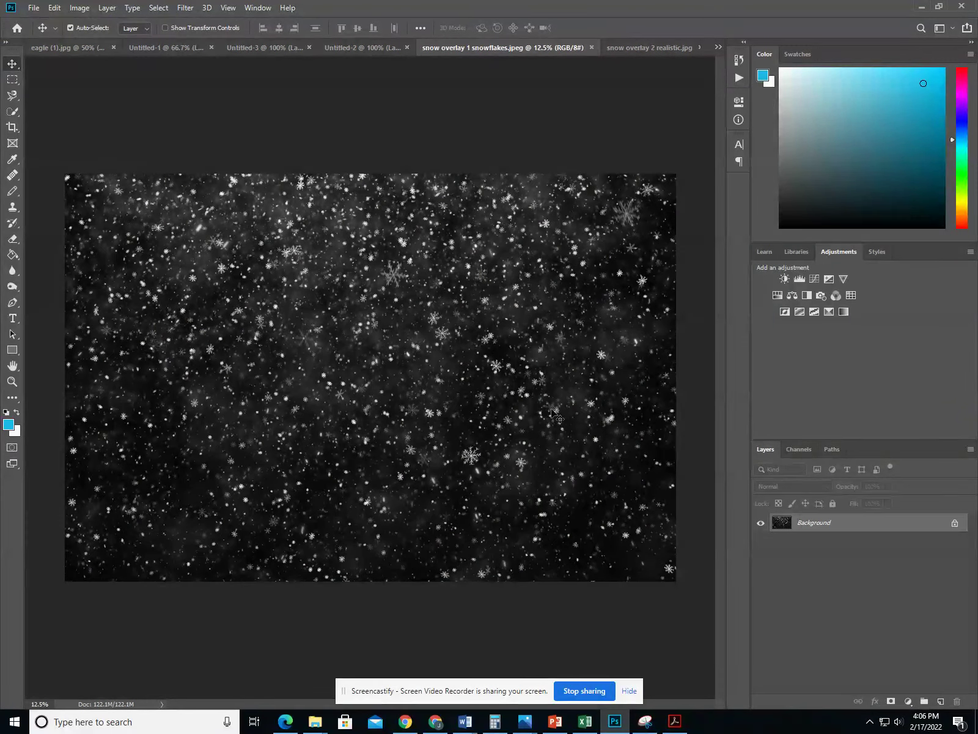
left_click(645, 51)
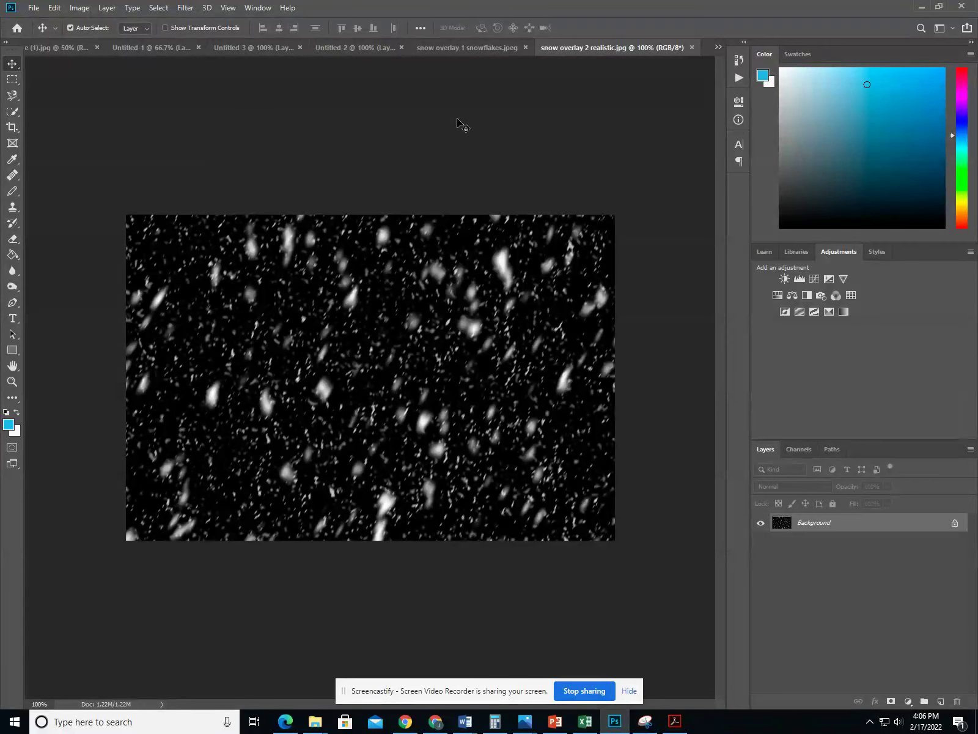
left_click(464, 49)
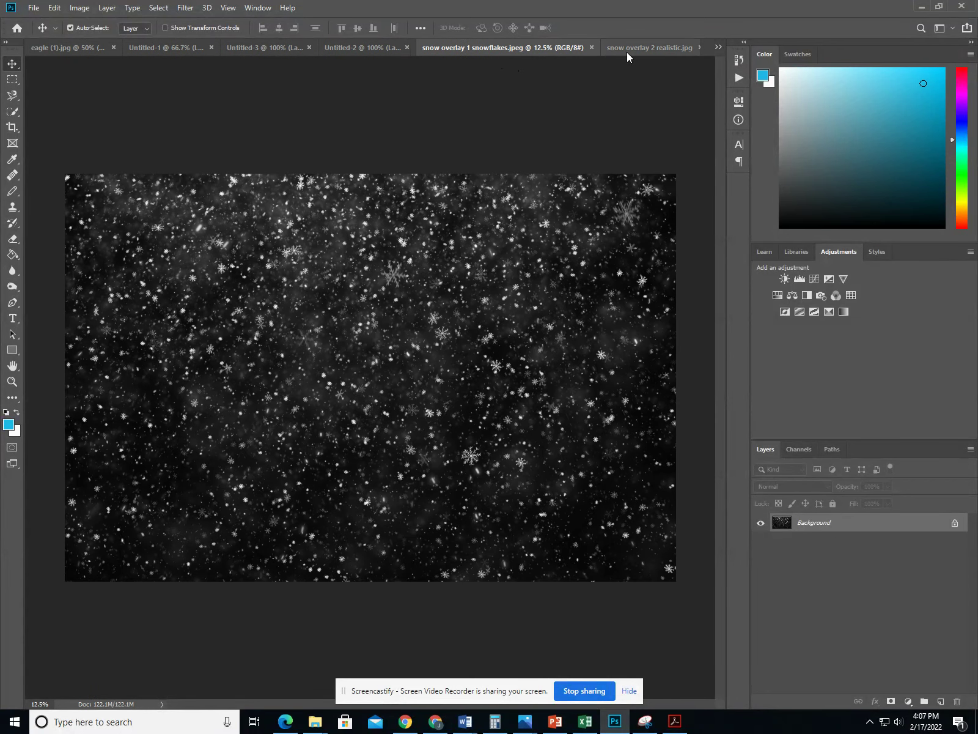
left_click(629, 49)
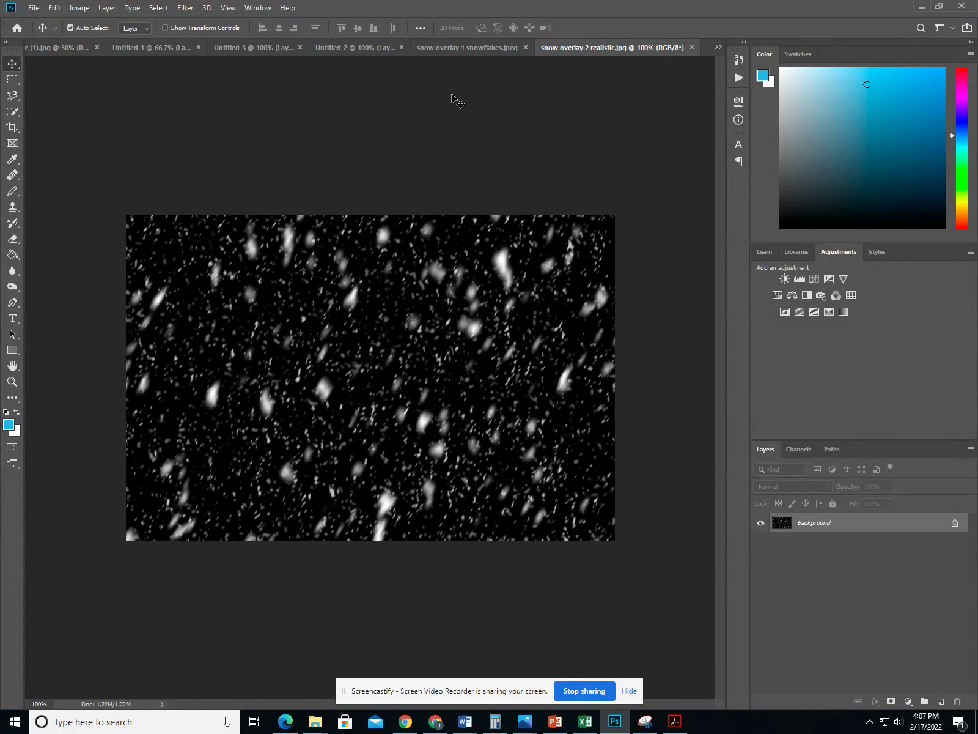
left_click(73, 49)
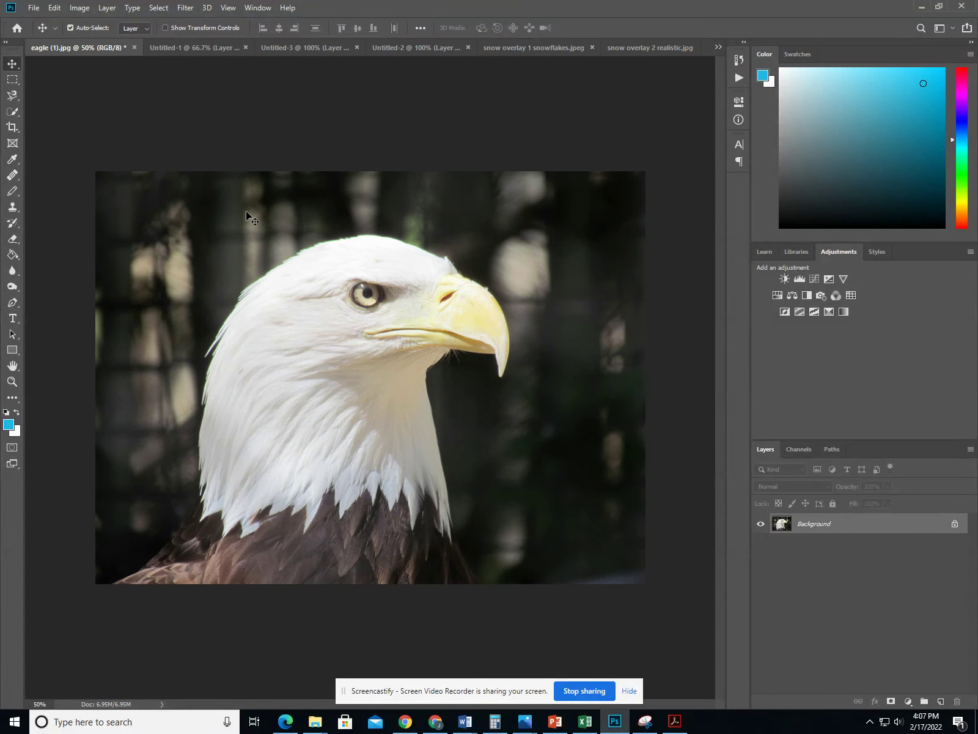
- Select all of the snowflakes overlay image and copy it
left_click(533, 52)
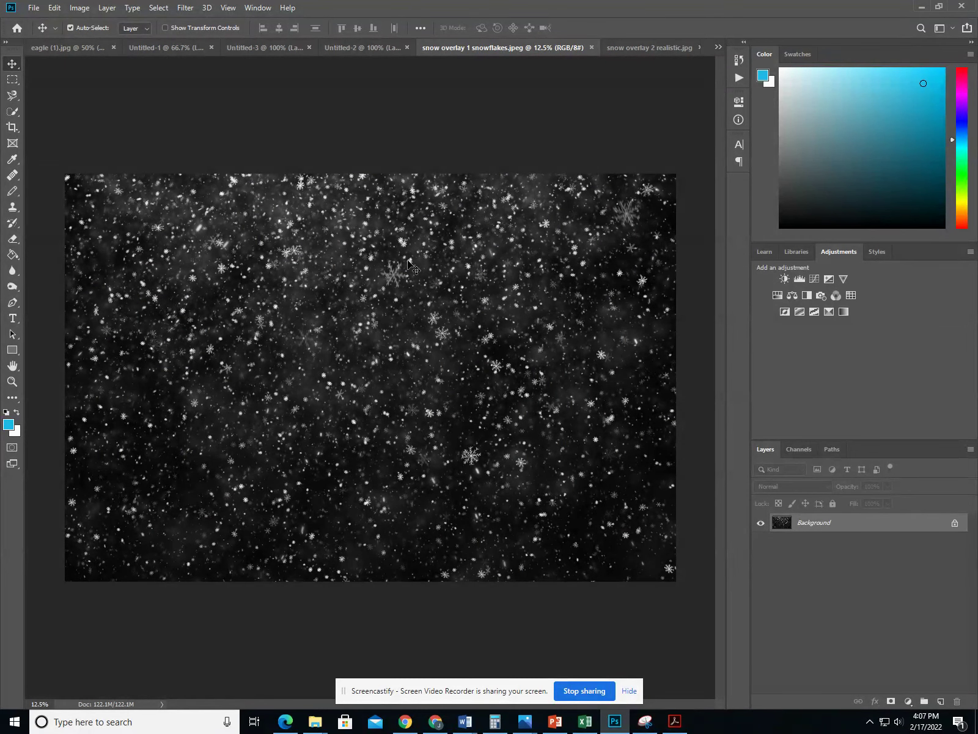
left_click(162, 10)
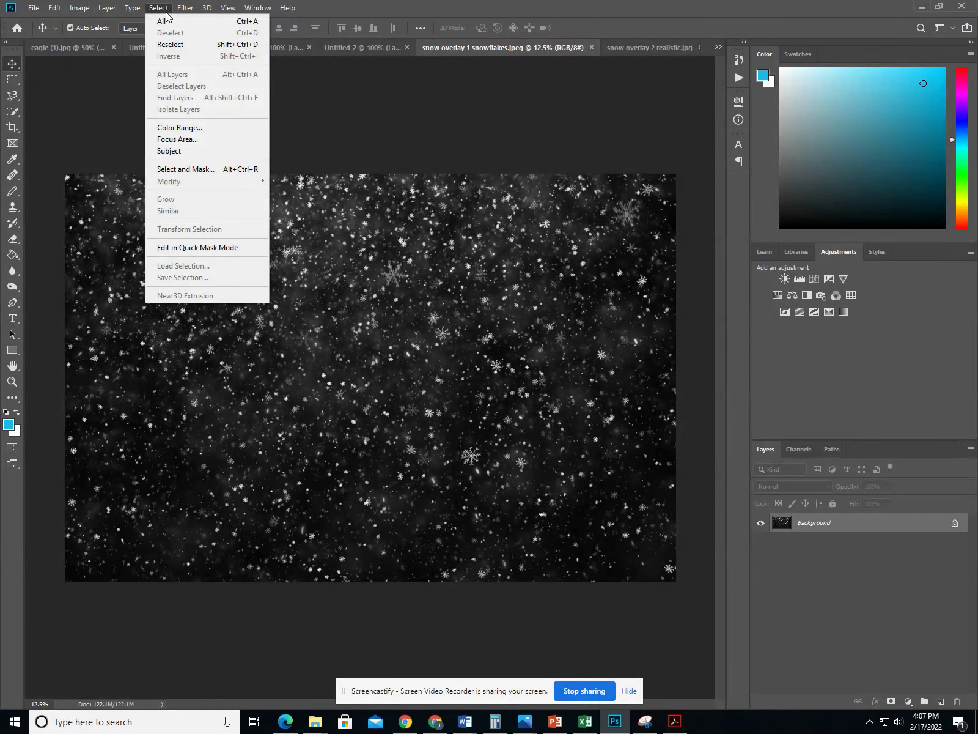
left_click(169, 22)
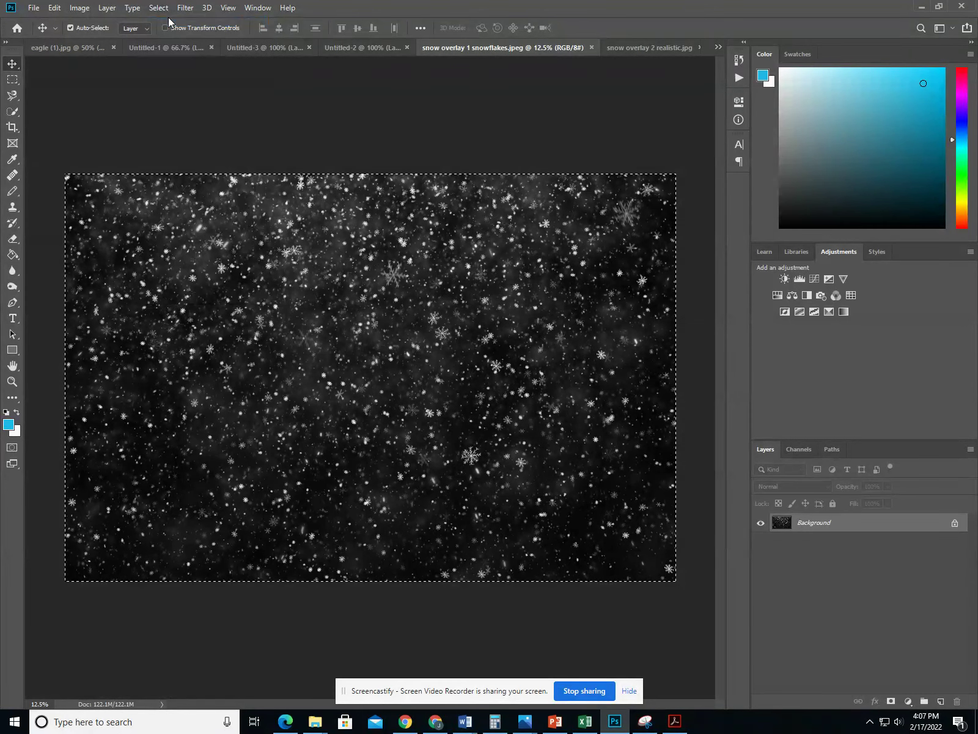
left_click(53, 9)
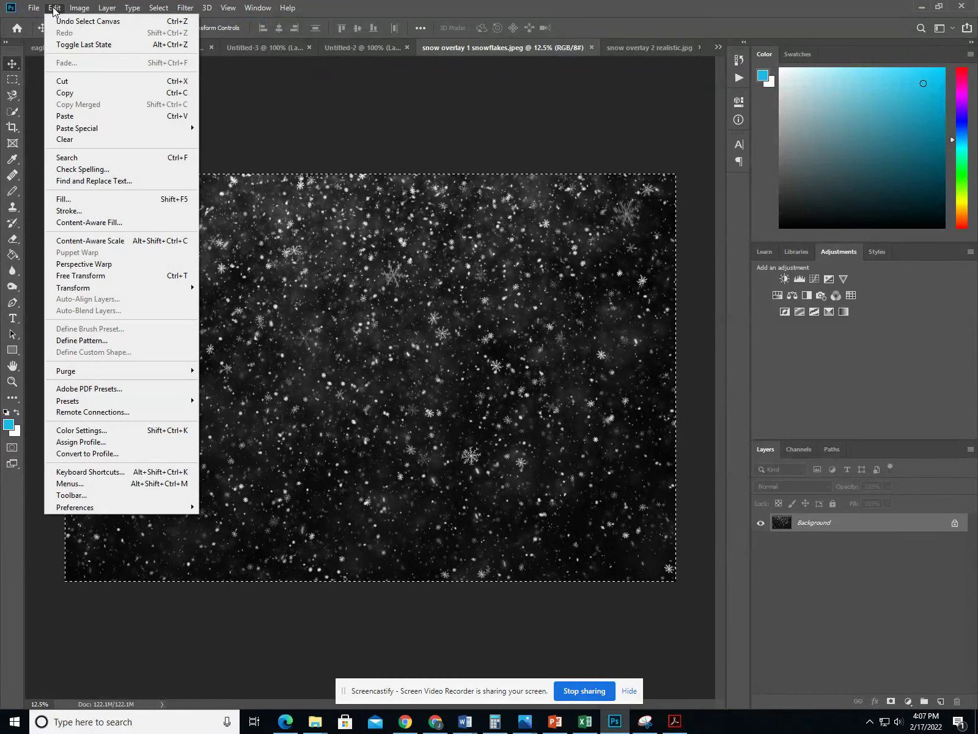
left_click(80, 94)
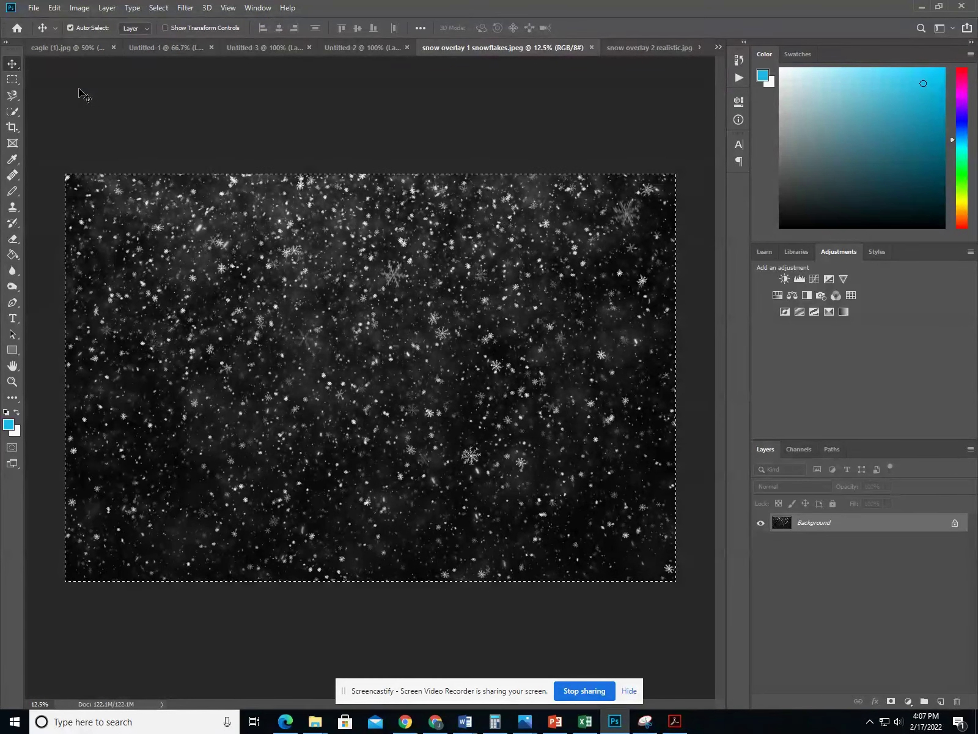
- Paste the copied snowflakes into the eagle photo as a new Layer 1
left_click(85, 51)
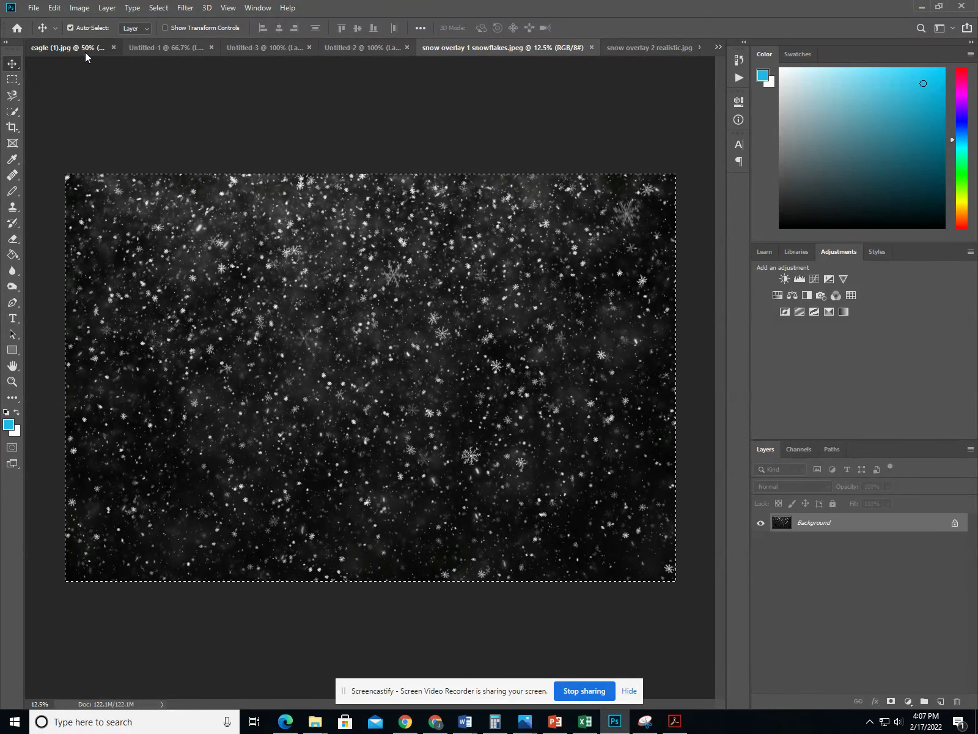
left_click(56, 8)
left_click(83, 115)
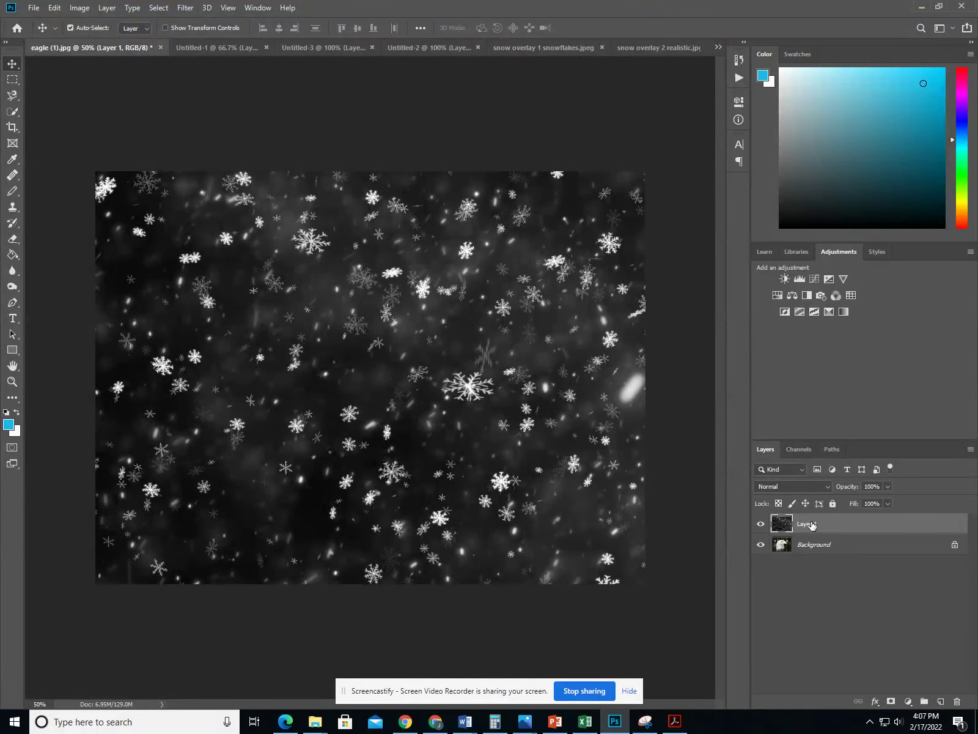
- Blend the snowflake Layer 1 in Screen mode and shift it slightly over the eagle
left_click(827, 486)
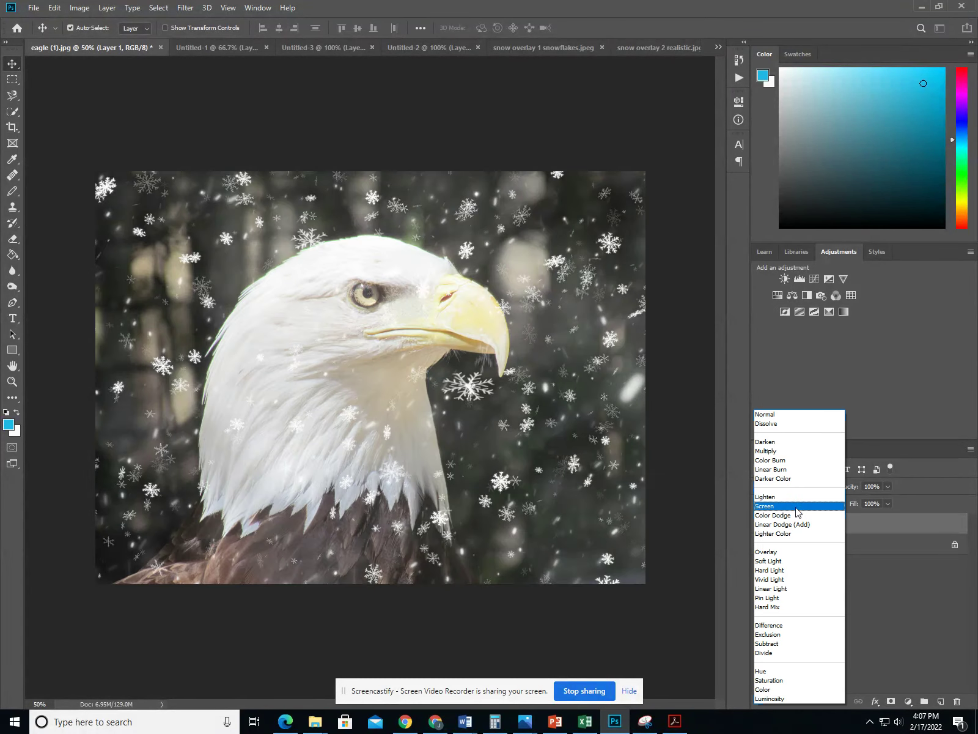
left_click(767, 505)
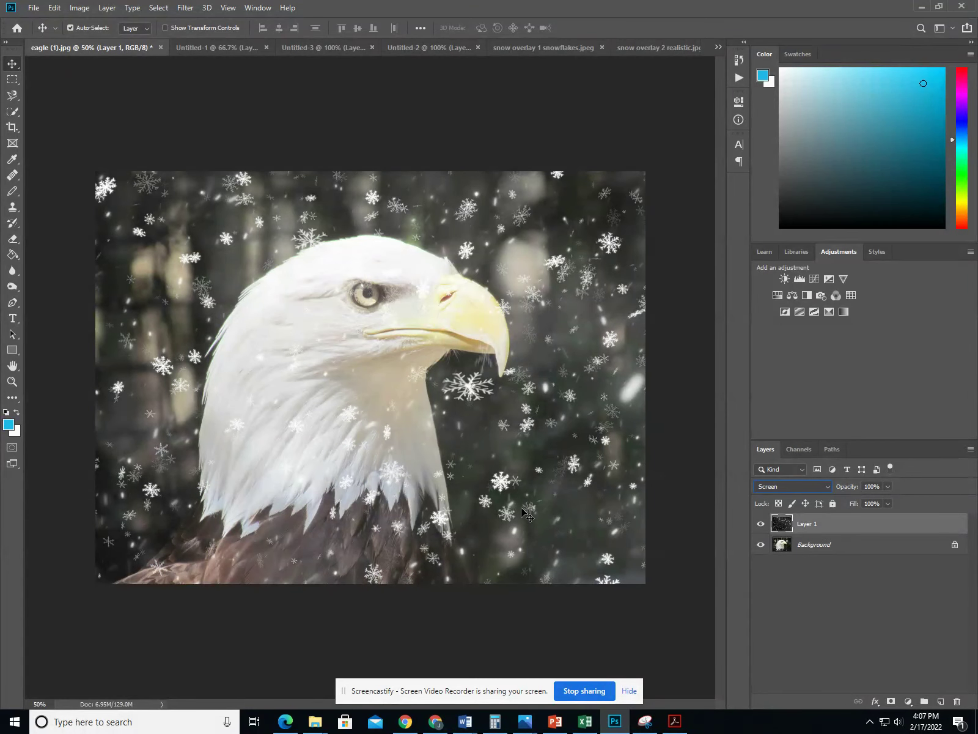
left_click_drag(513, 454, 459, 419)
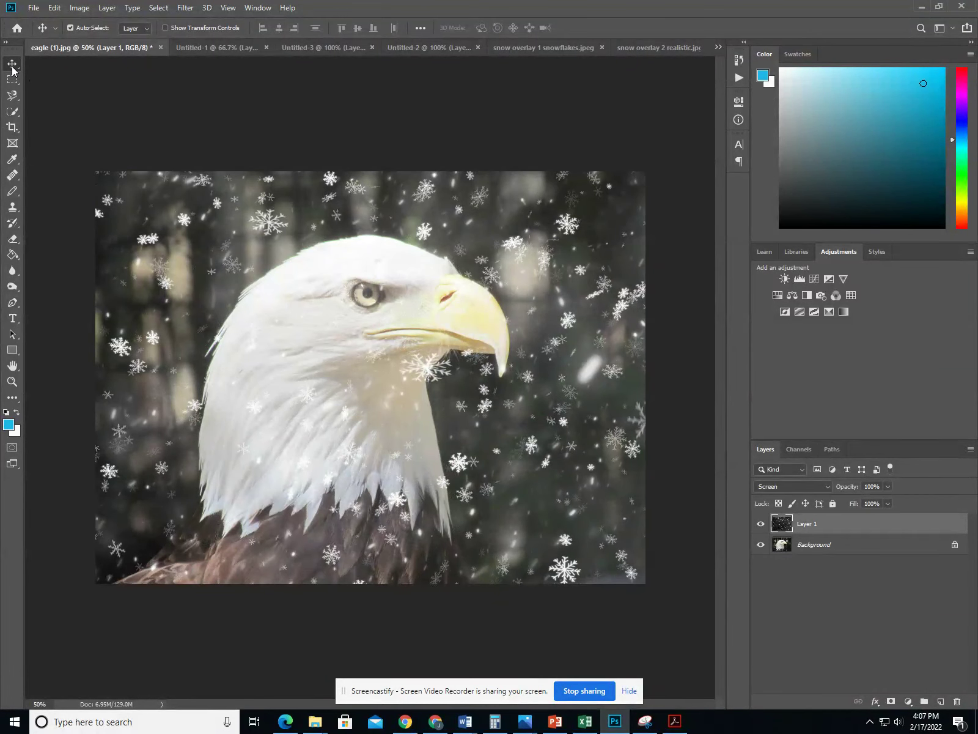
mouse_move(478, 457)
left_mouse_down()
mouse_move(492, 457)
mouse_move(475, 442)
mouse_move(464, 455)
left_mouse_up()
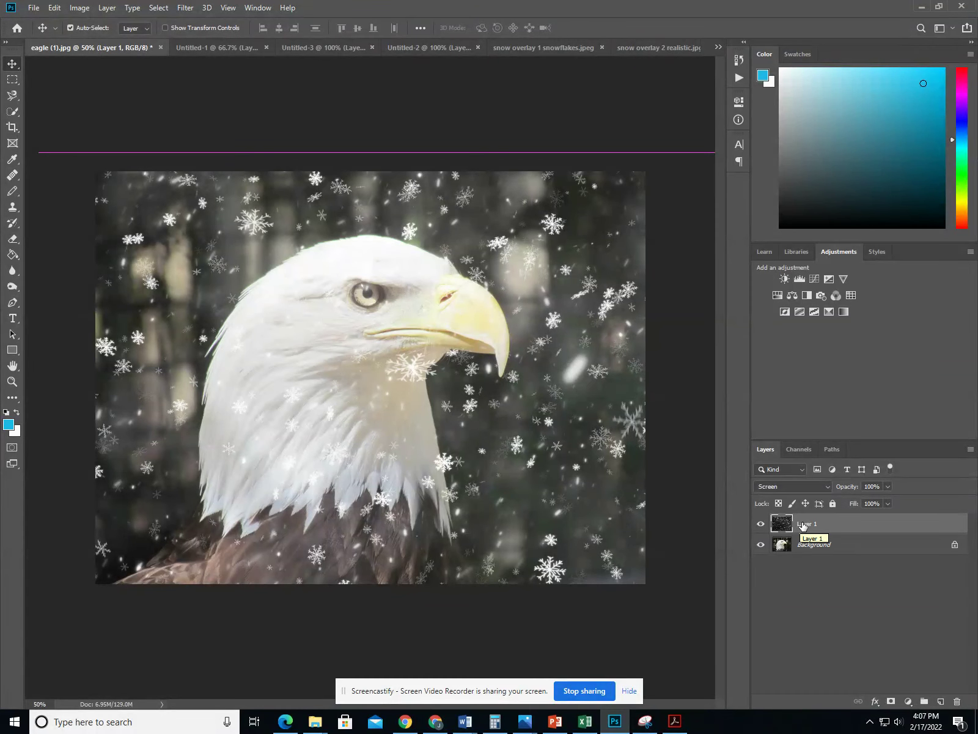
- Delete the snowflake layer and paste the whole realistic snow image into the eagle photo
left_click_drag(802, 523, 957, 703)
left_click(636, 48)
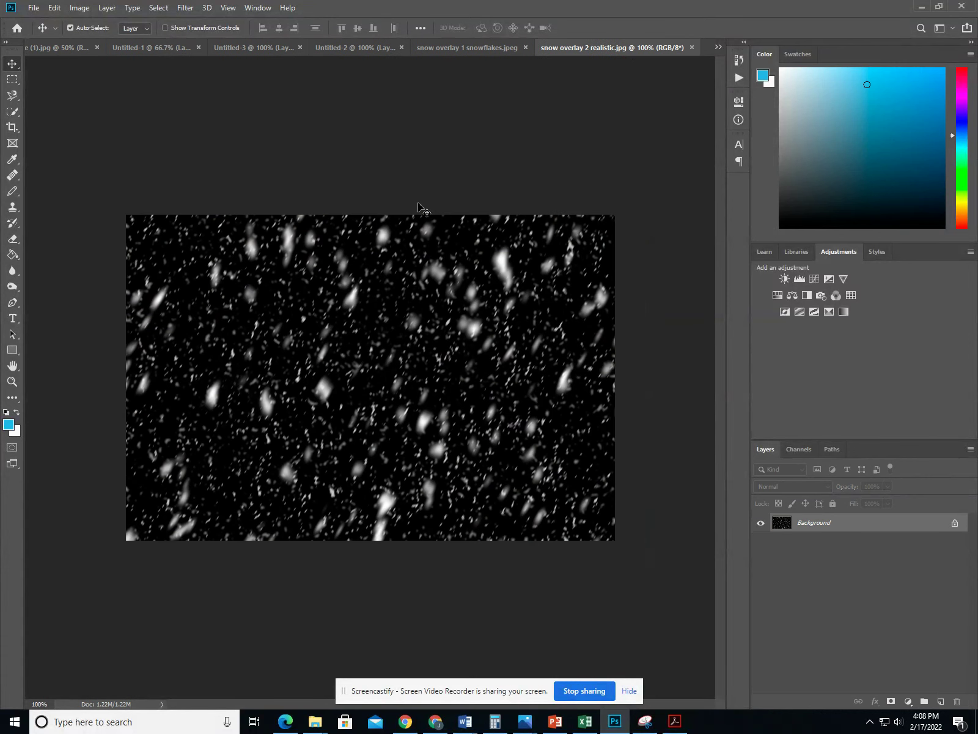
key("ctrl+a")
left_click(68, 49)
key("ctrl+v")
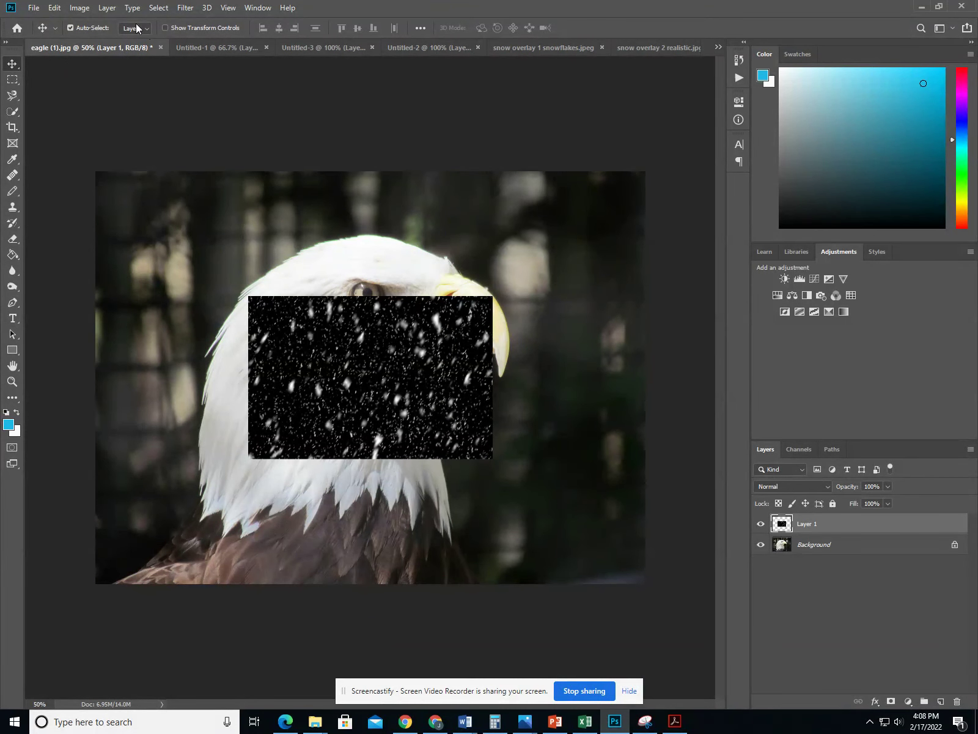
- Scale the realistic snow layer to about 263% so it covers the entire eagle canvas
left_click(55, 8)
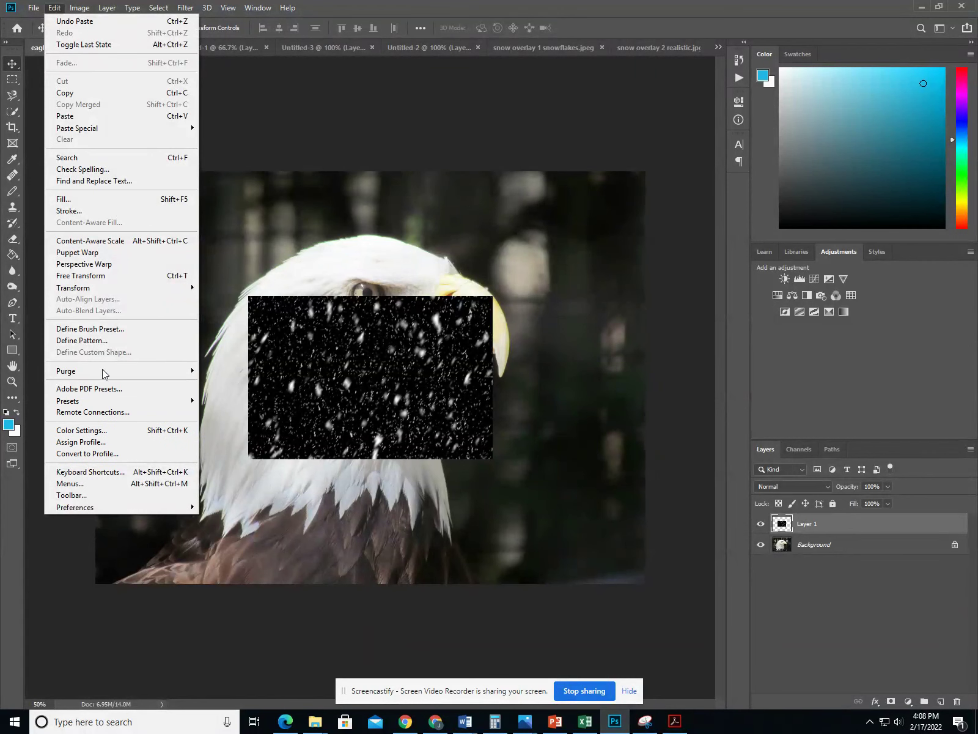
mouse_move(100, 289)
left_click(257, 304)
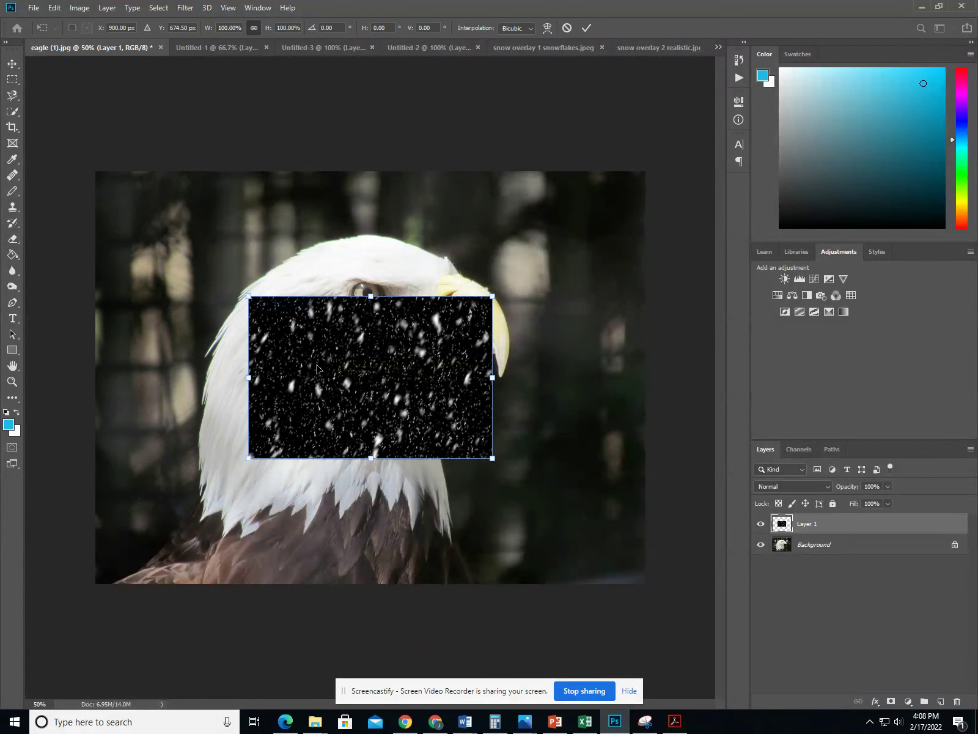
left_click_drag(312, 373, 190, 283)
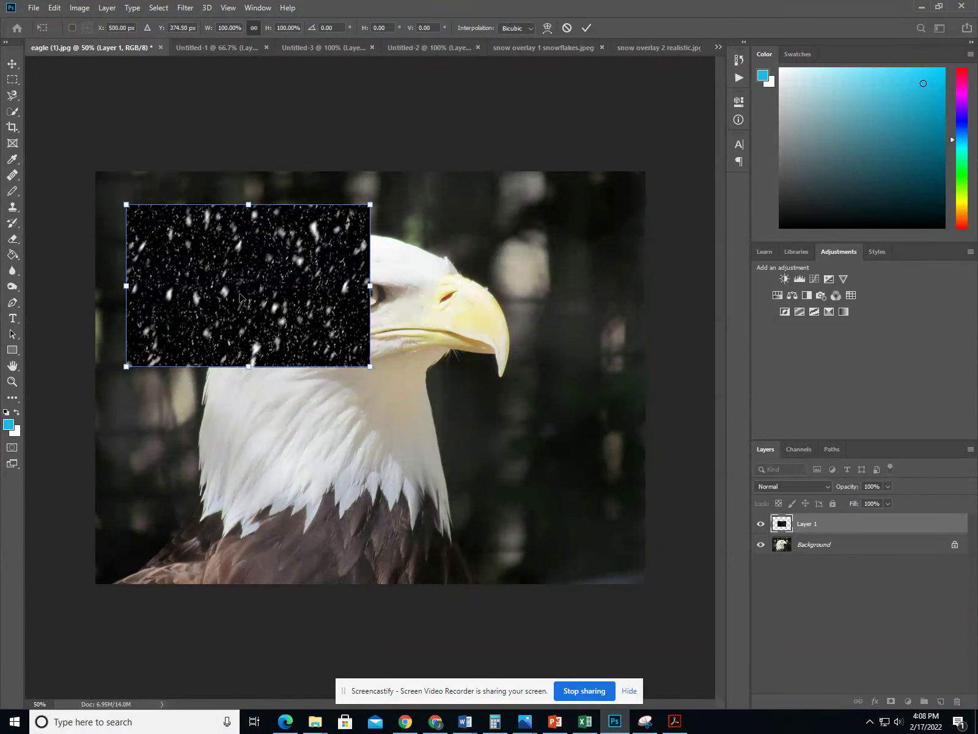
left_click_drag(370, 369, 689, 614)
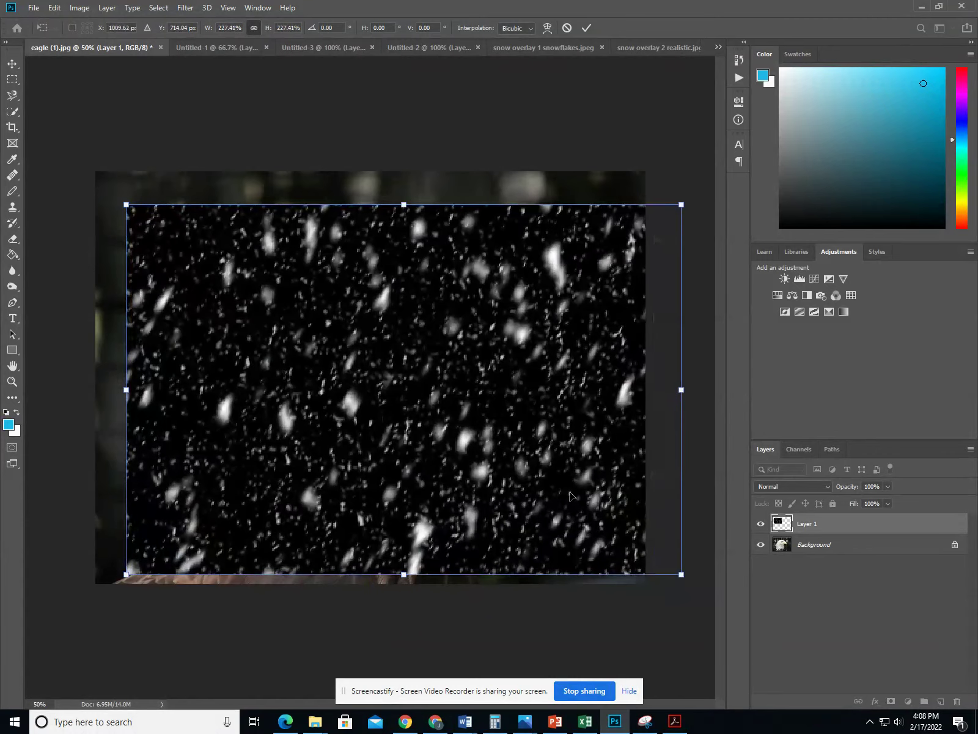
left_click_drag(124, 204, 60, 161)
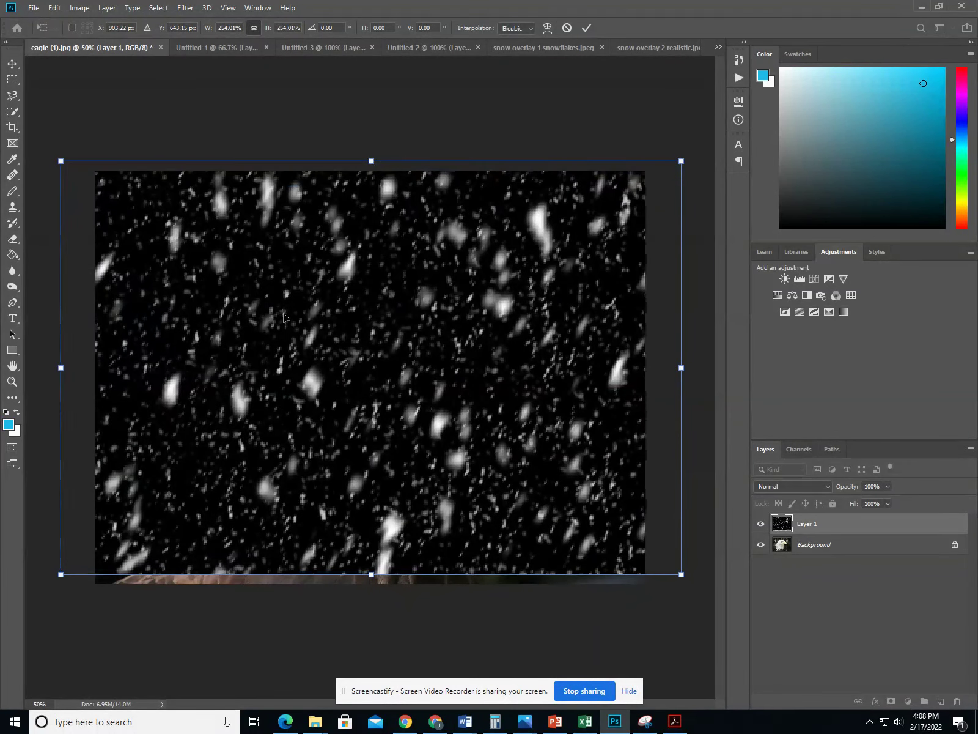
left_click_drag(691, 577, 704, 590)
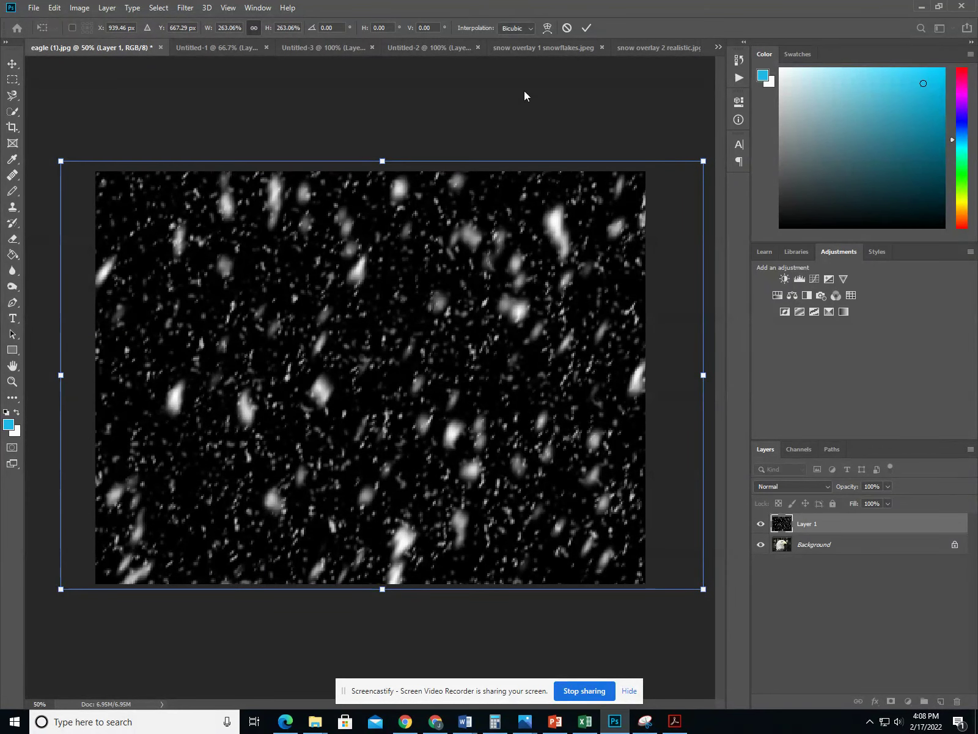
left_click(587, 28)
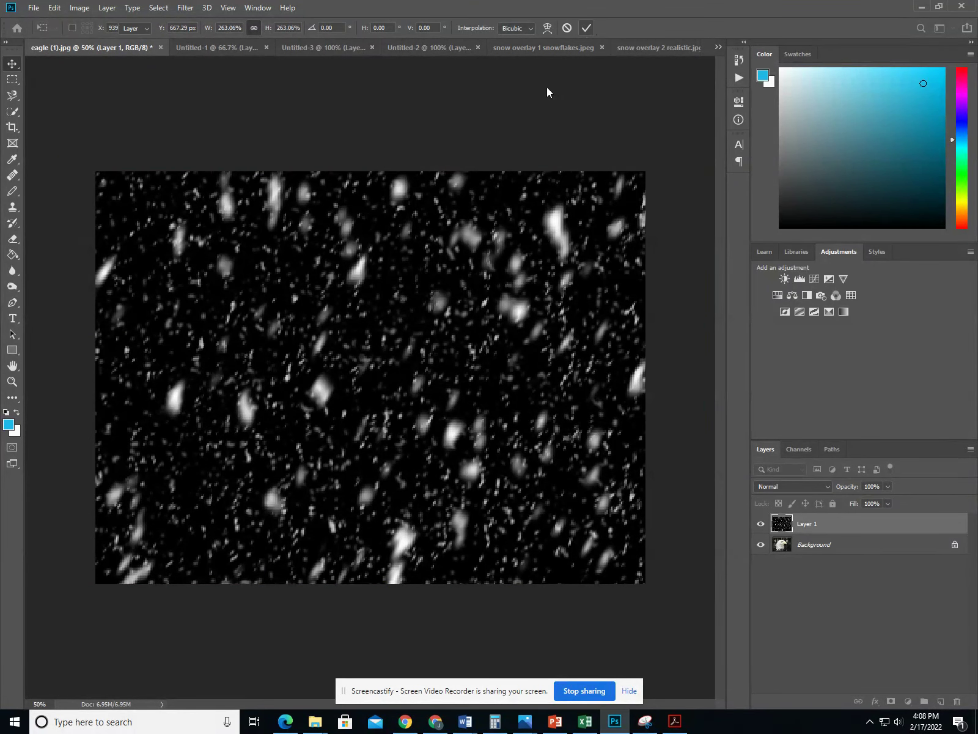
- Set the realistic snow layer to Screen blend mode and nudge it into position
left_click(827, 486)
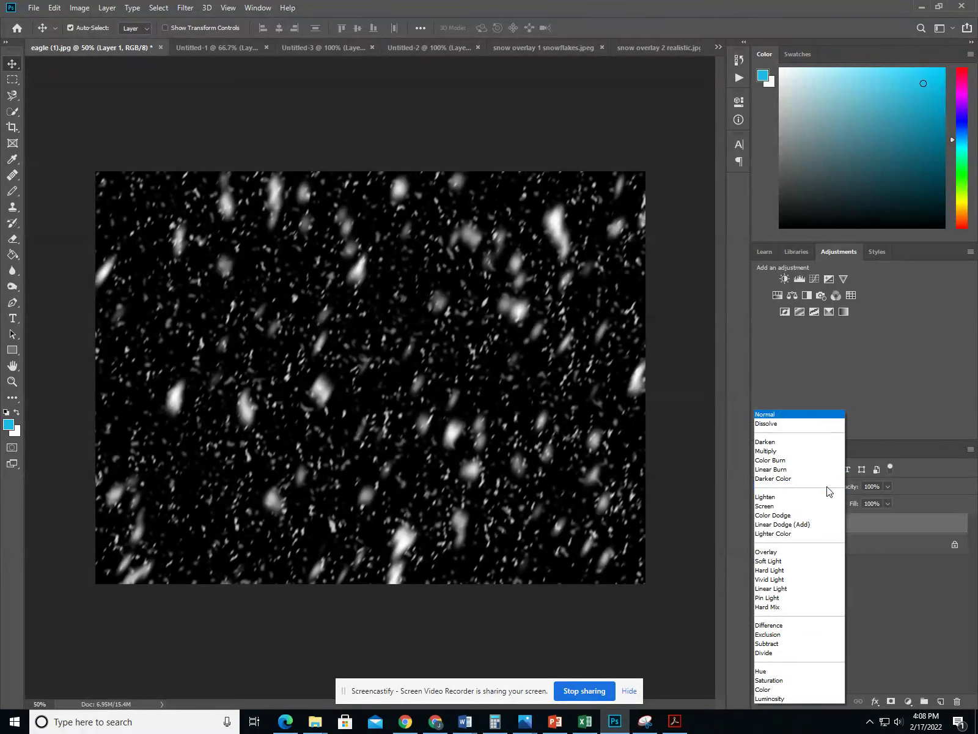
left_click(795, 507)
left_click_drag(521, 460, 493, 469)
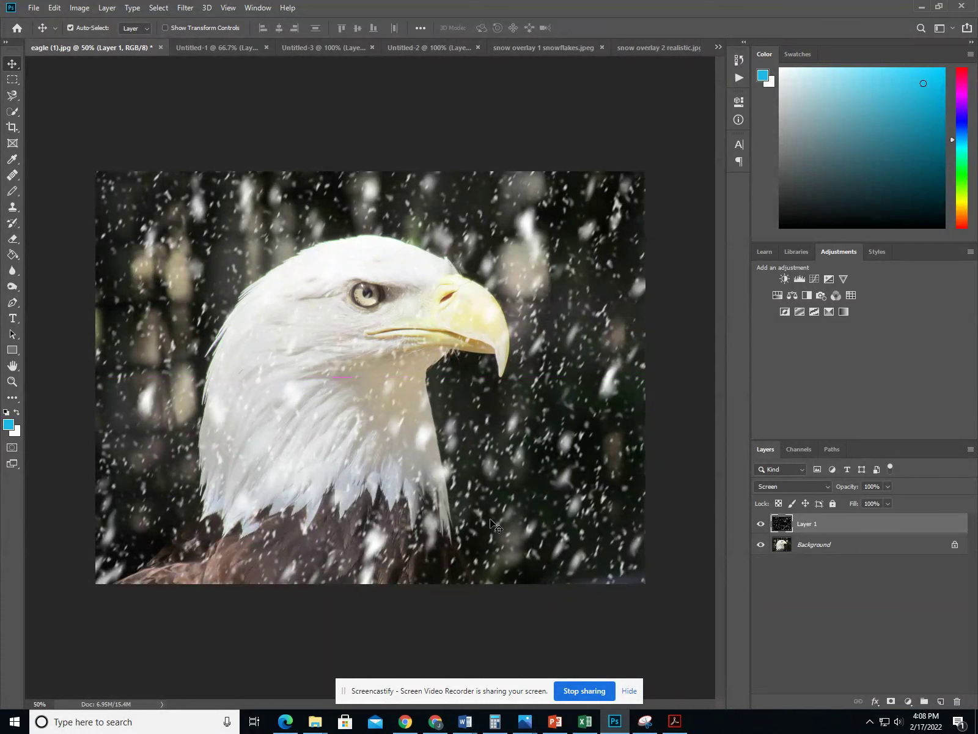
left_click_drag(492, 525, 498, 526)
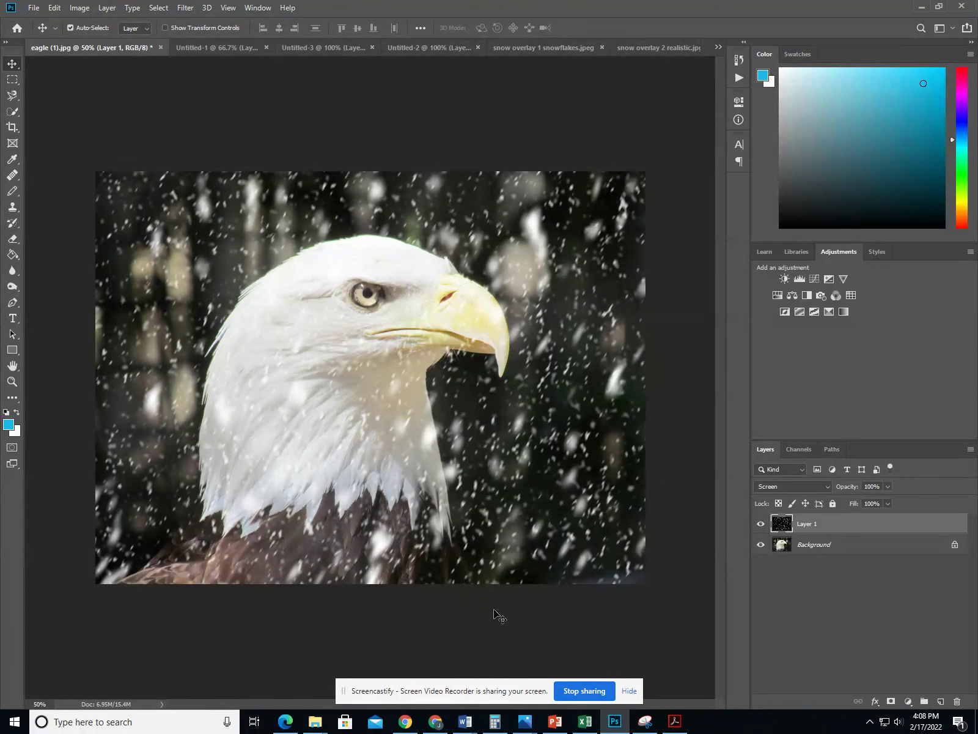
- Glance at both snow overlay documents, then return to the eagle (1).jpg composite
left_click(551, 49)
left_click(641, 47)
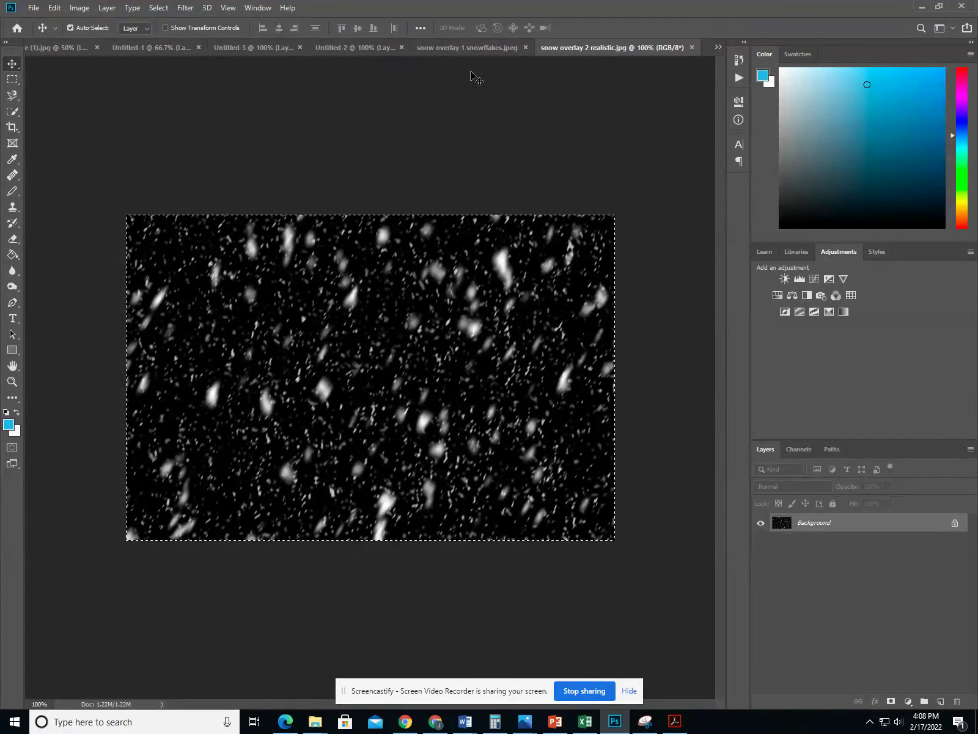
left_click(69, 54)
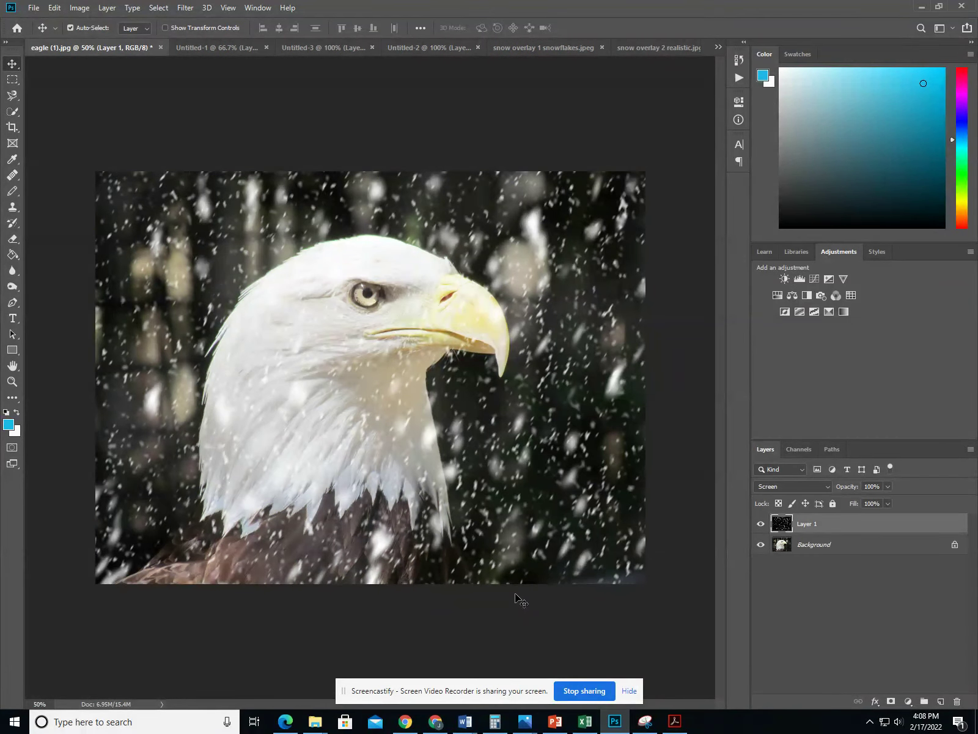
- Choose JPEG as the format in Save As, close the dialog, and switch to Chrome's course page
left_click(35, 9)
left_click(92, 145)
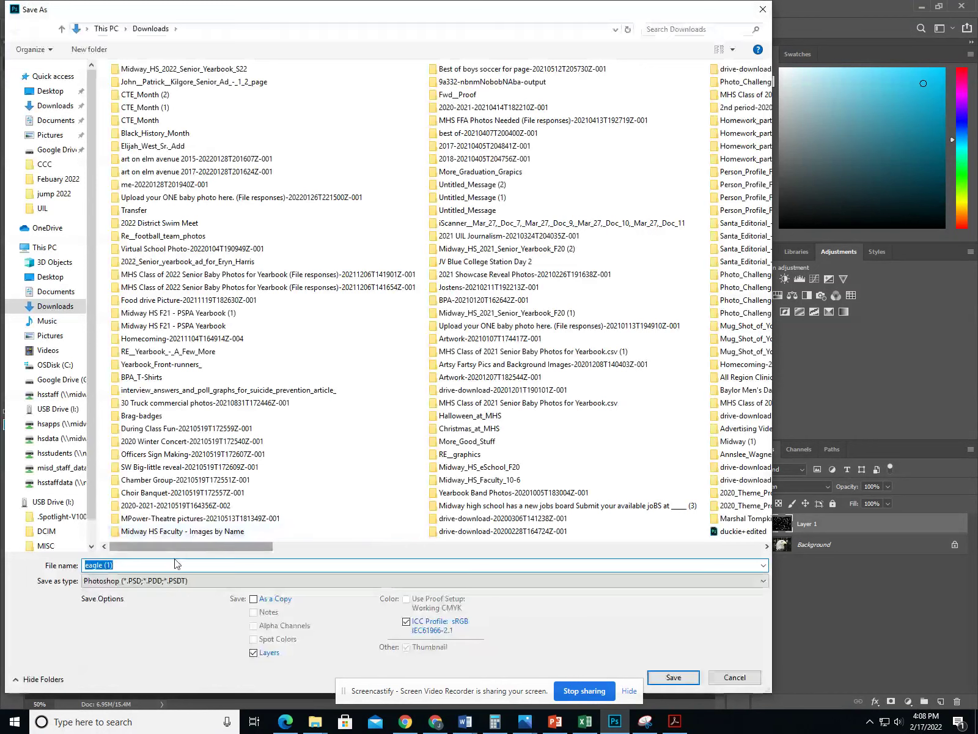
left_click(178, 580)
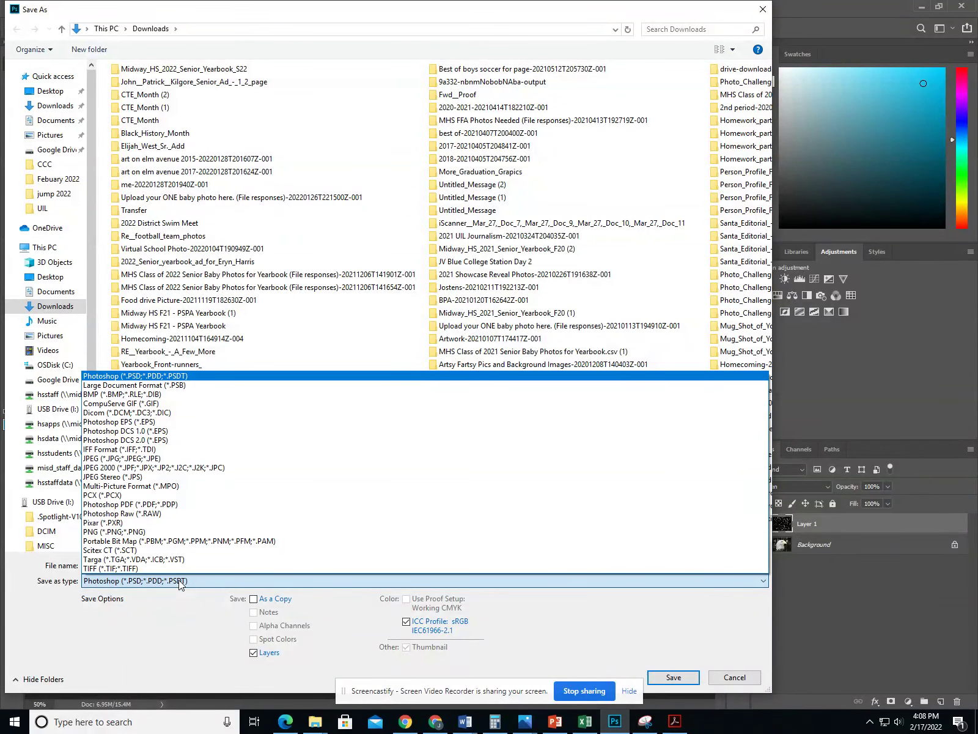
left_click(158, 459)
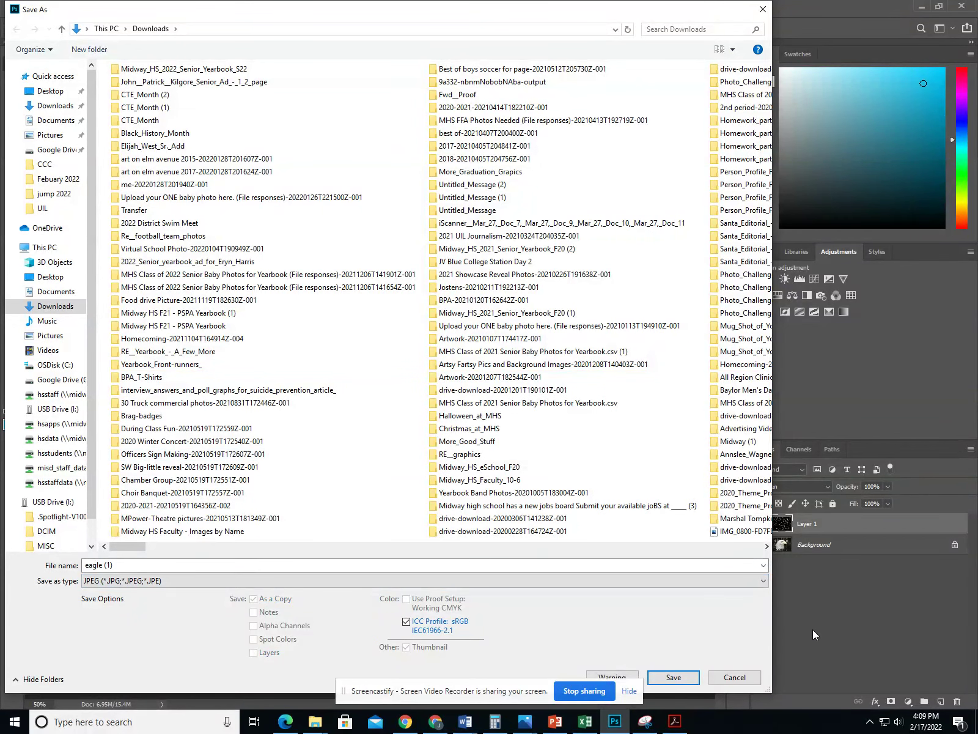
left_click(721, 679)
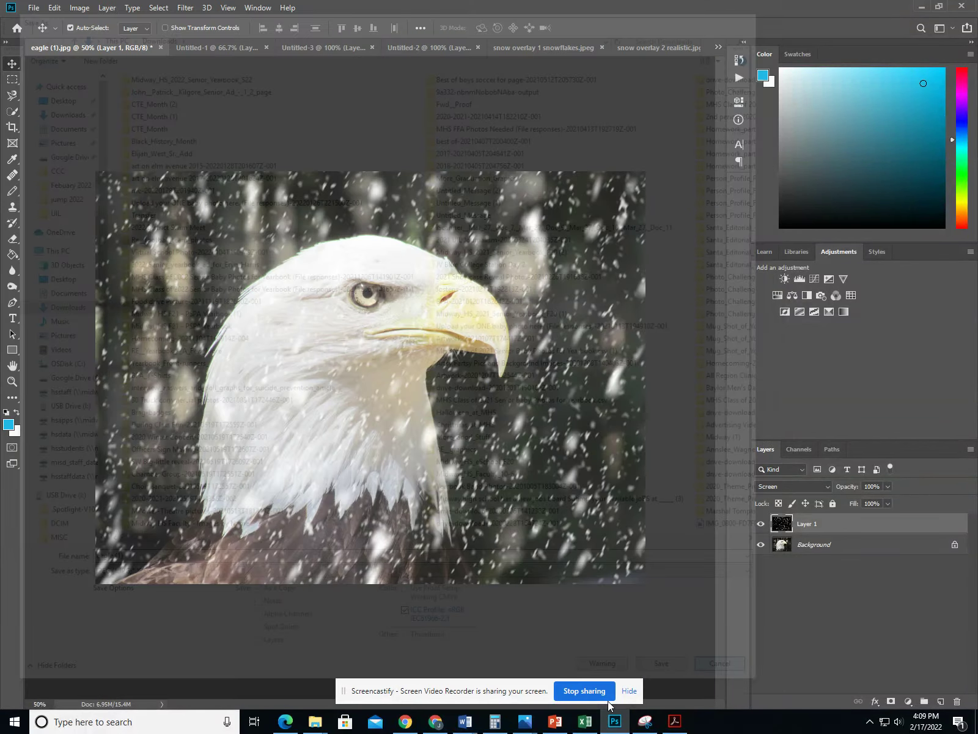
mouse_move(446, 726)
left_click(453, 697)
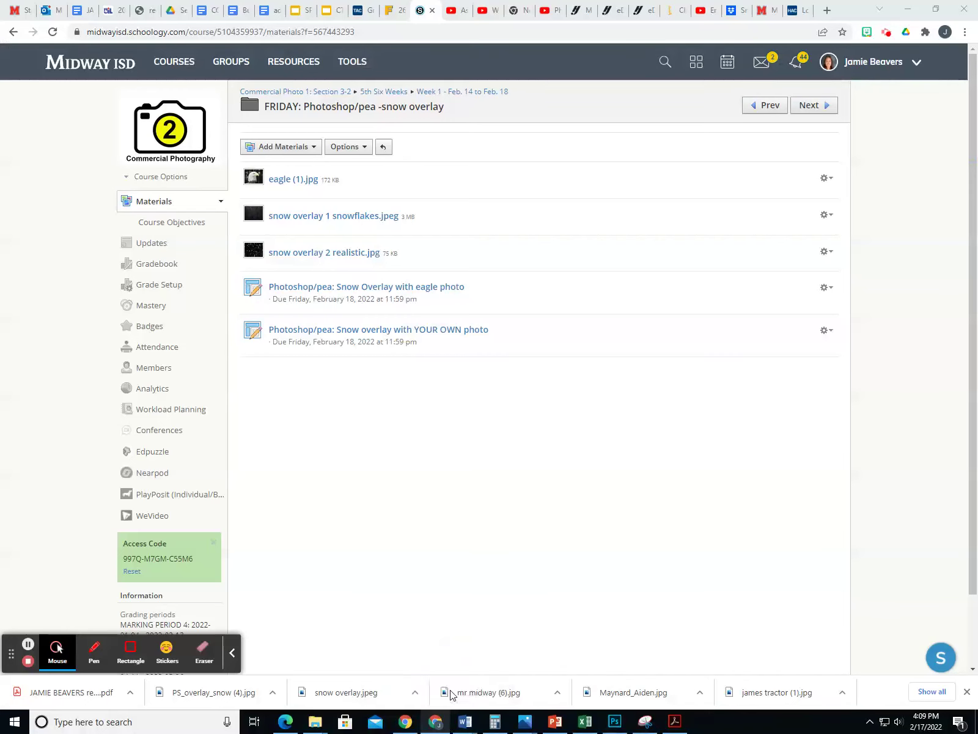